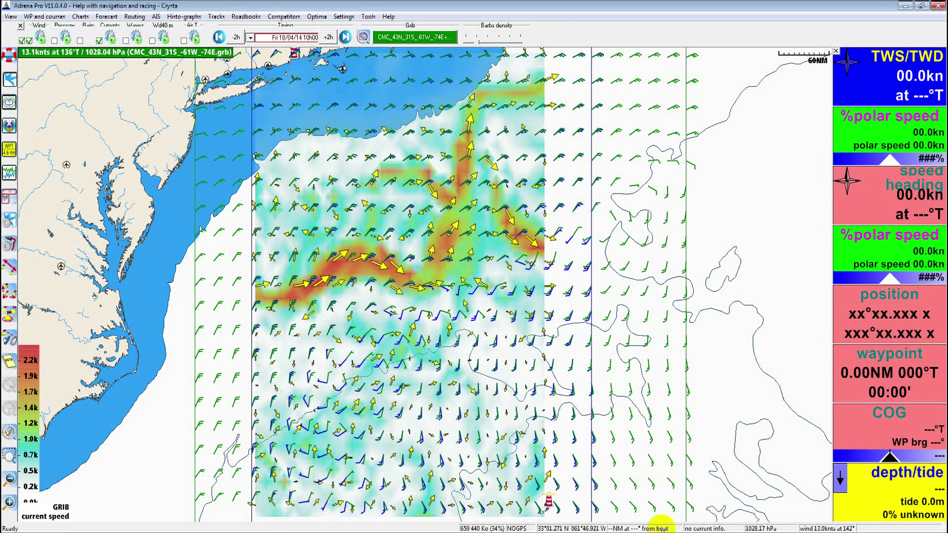
Switch to Windows Explorer to examine the grib files in the BR2 folder and return to the chart
click(116, 522)
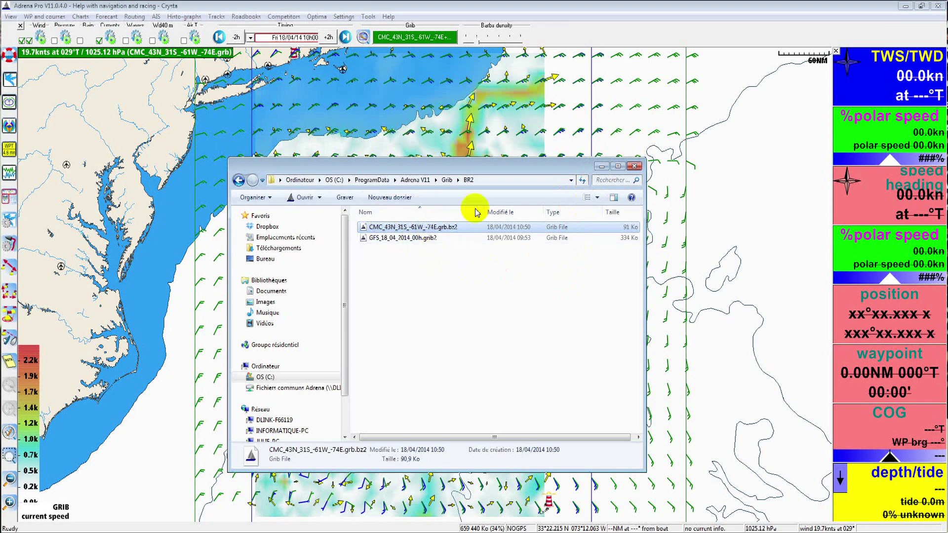
click(644, 218)
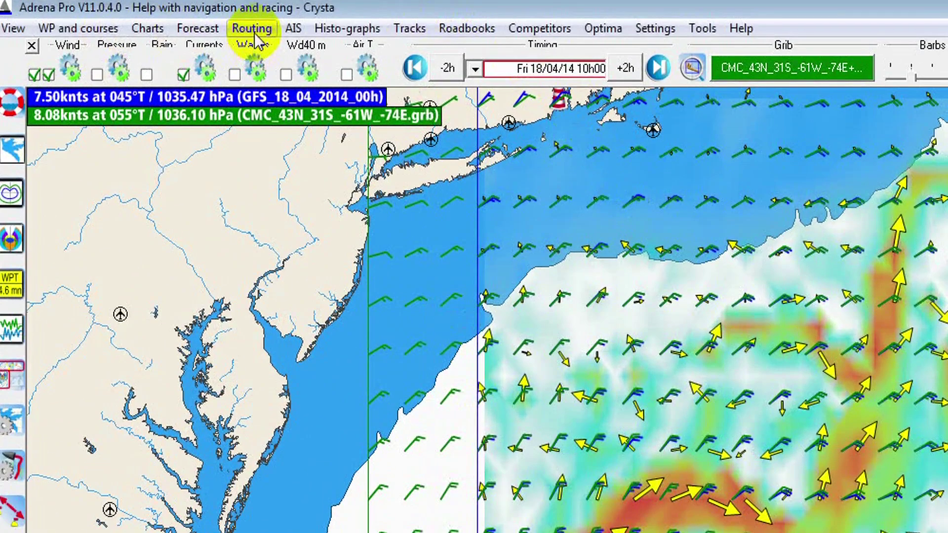
Begin a routing calculation for Routing 1 with waypoint WP4 plotted as the start and waypoint WP5 as the destination
click(253, 35)
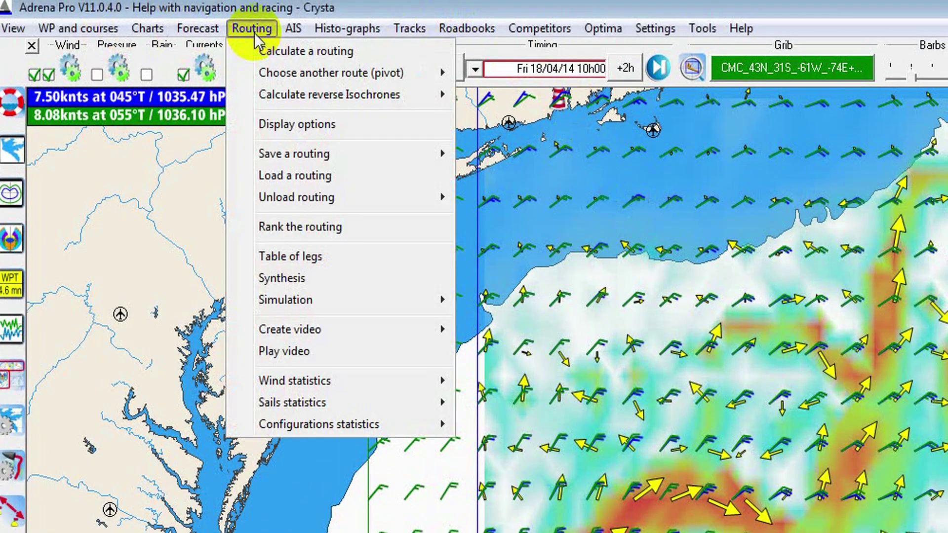
click(268, 53)
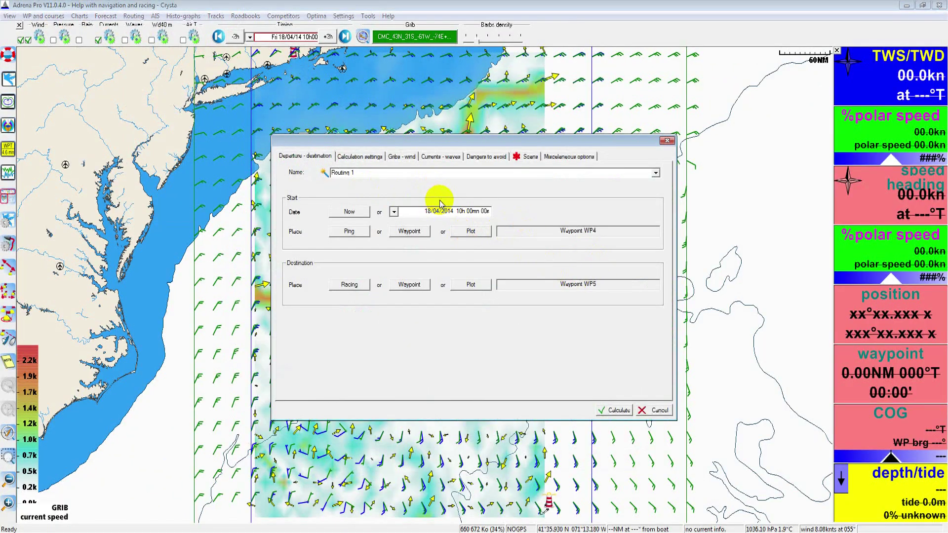
click(471, 231)
click(293, 65)
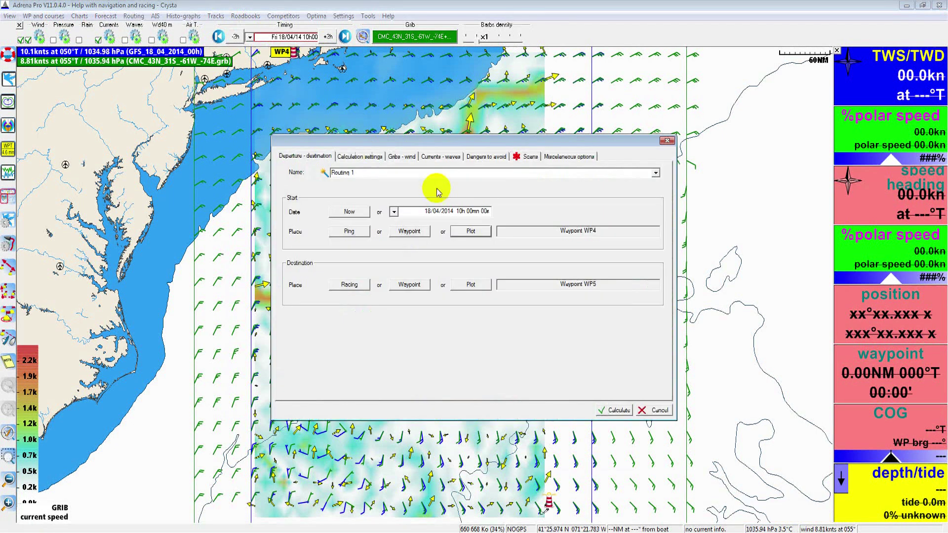
click(471, 283)
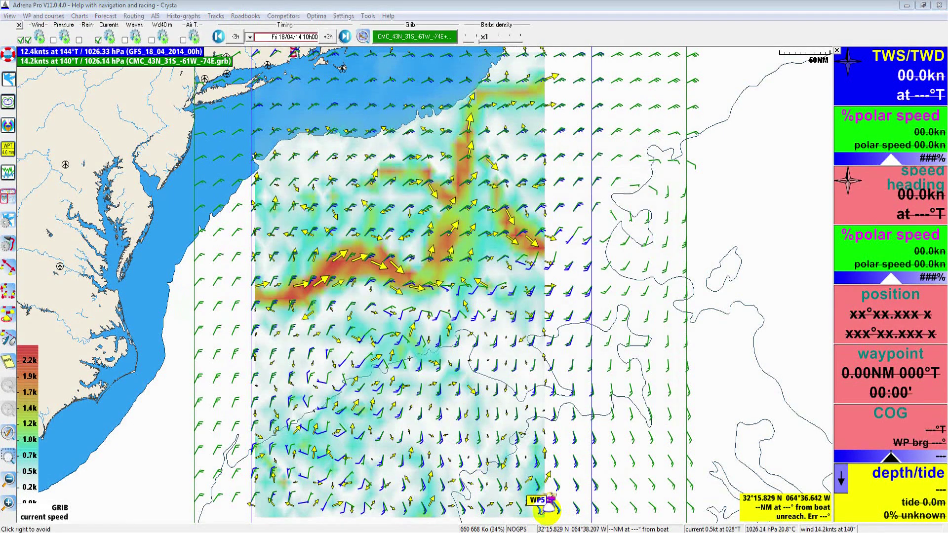
click(543, 504)
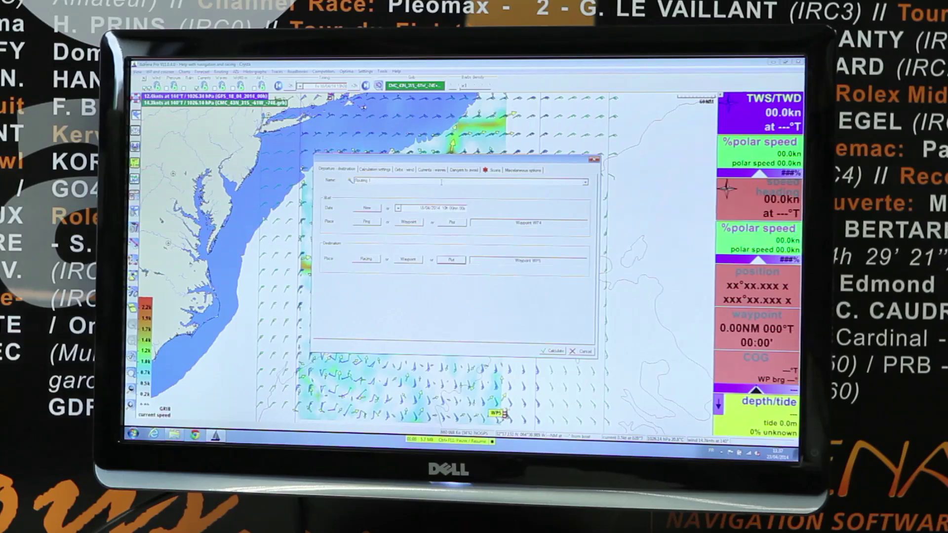
Review the currents settings and calculate the routing with a Multi-Gribs scan of the folder C:\ProgramData\Adrena V11\Grib\BR2
click(436, 171)
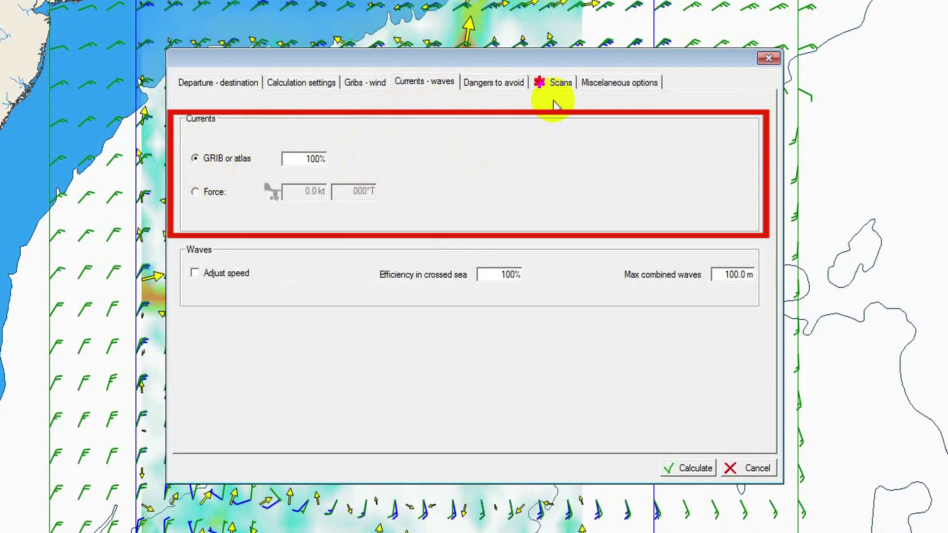
click(556, 82)
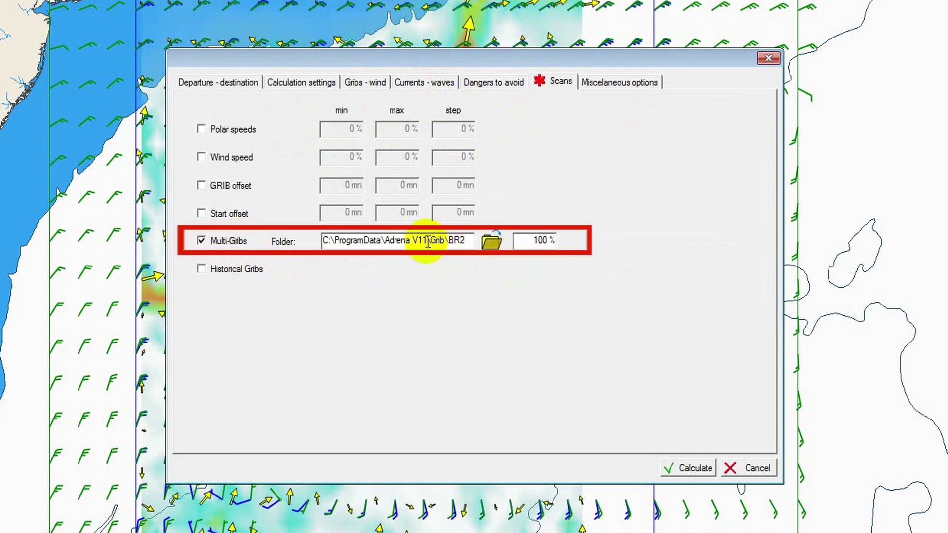
drag(473, 242, 325, 253)
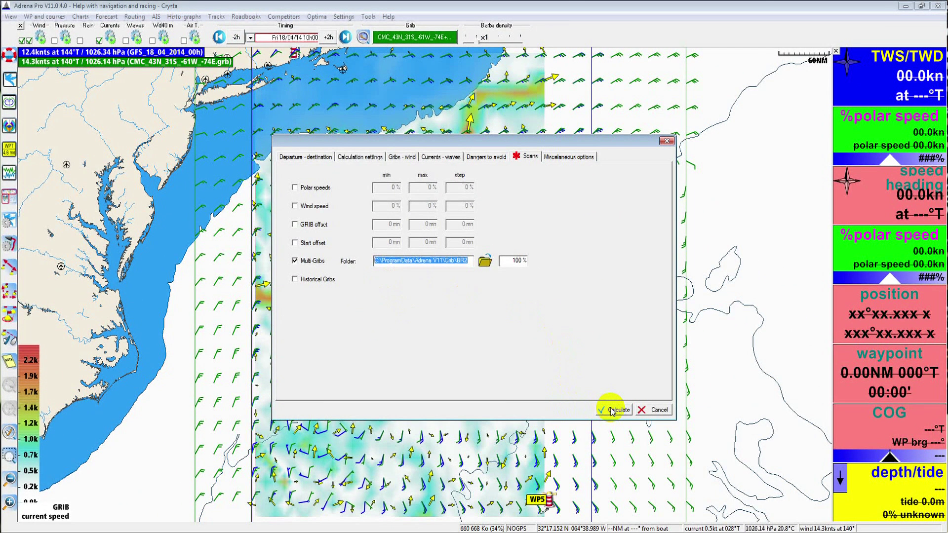
click(613, 410)
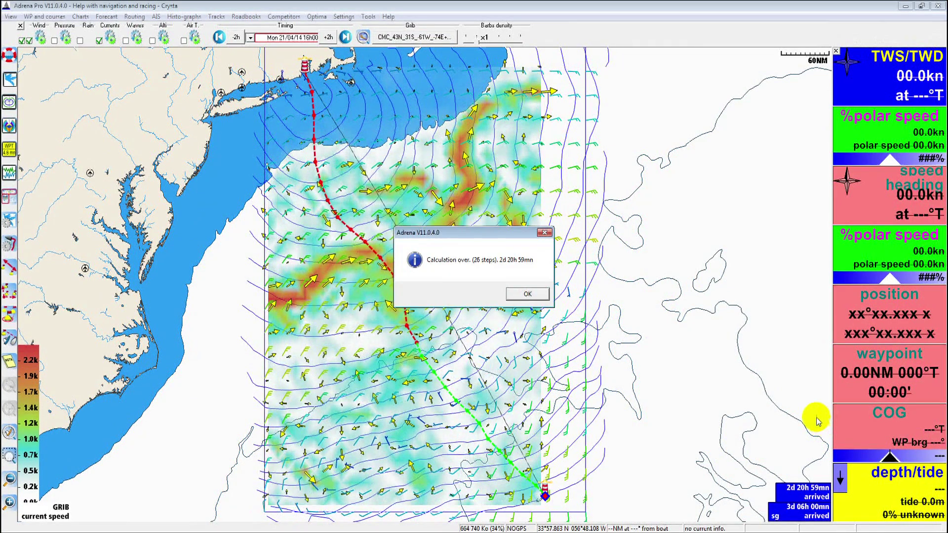
click(531, 295)
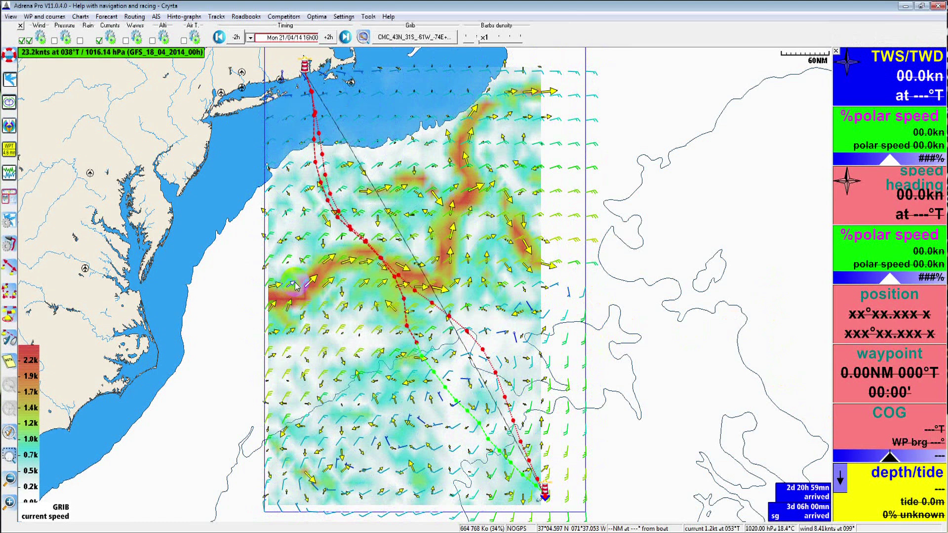
Hide the currents on the chart and display the wind of CMC_43N_31S_-61W_-74E.grb.bz2 together with the GFS file
click(99, 40)
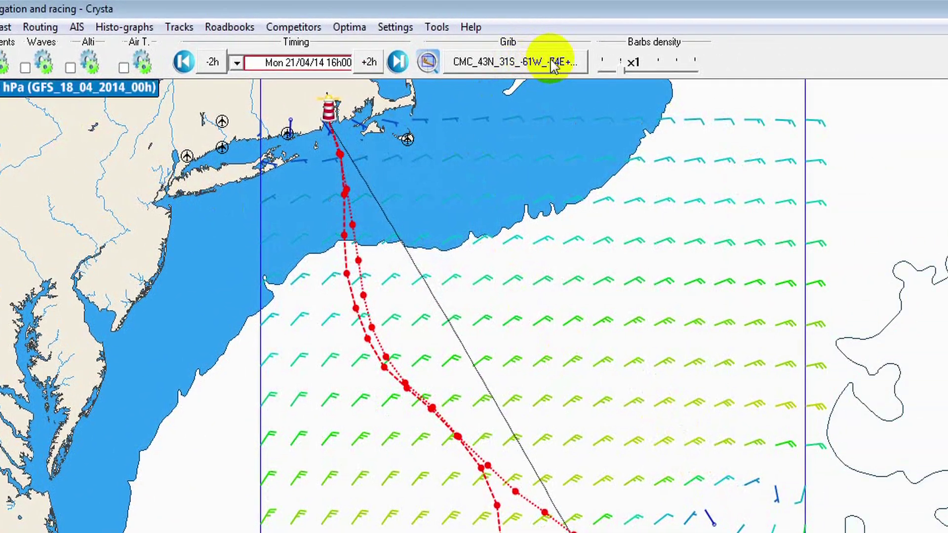
click(554, 67)
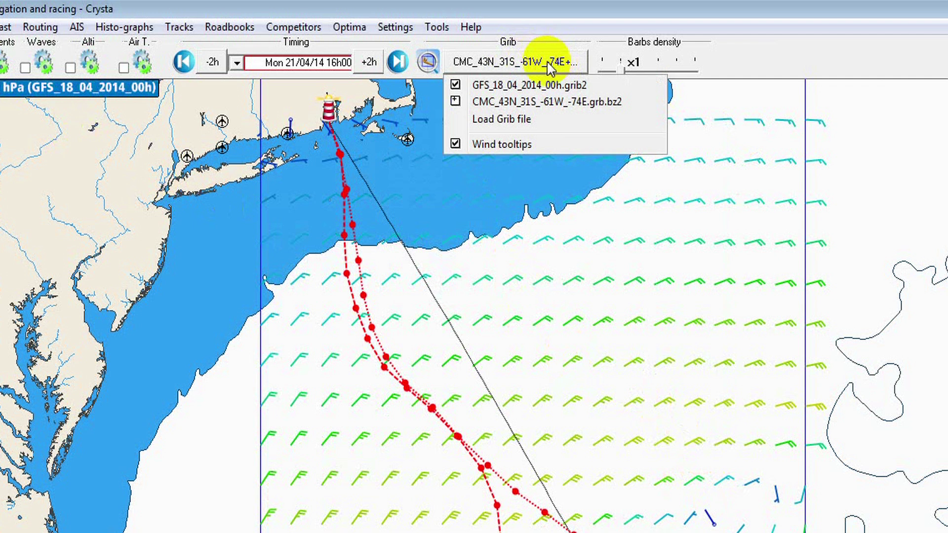
click(455, 102)
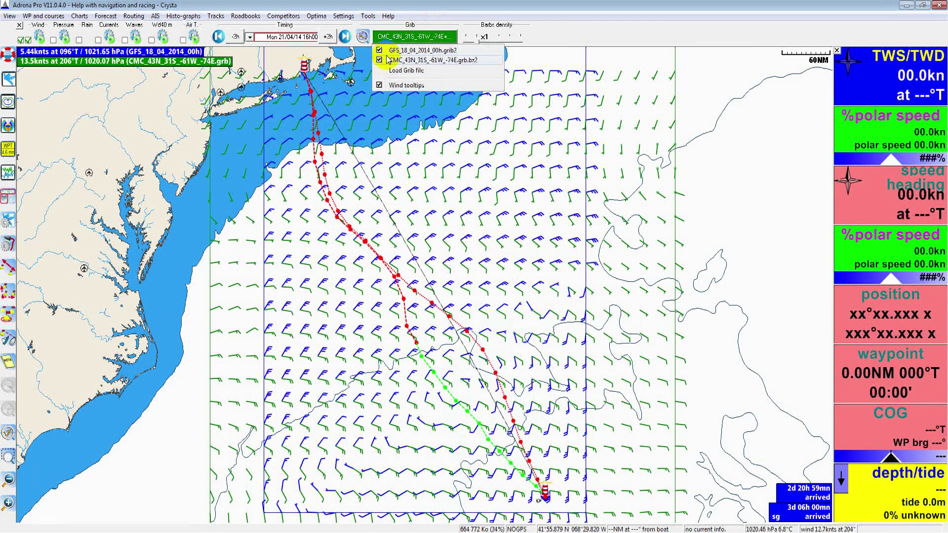
Set the forecast time to Fri 18/04/14 10h00 and advance it in 2-hour increments to compare the boats' progress along both routings
click(250, 37)
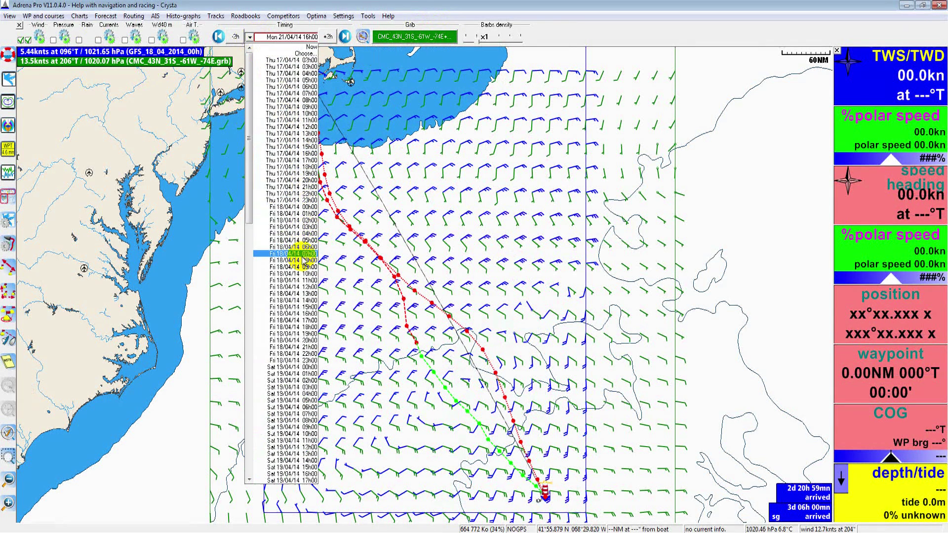
click(305, 274)
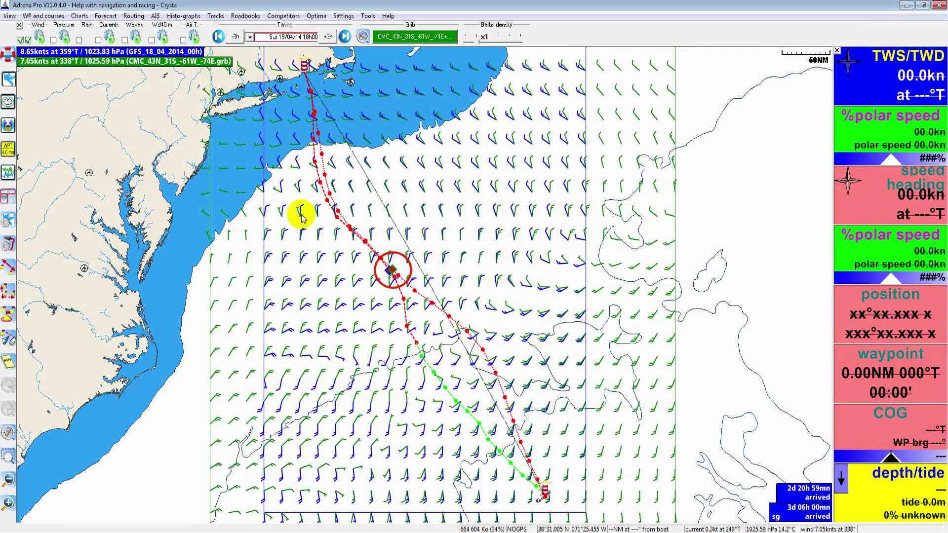
key(F8)
key(F8)
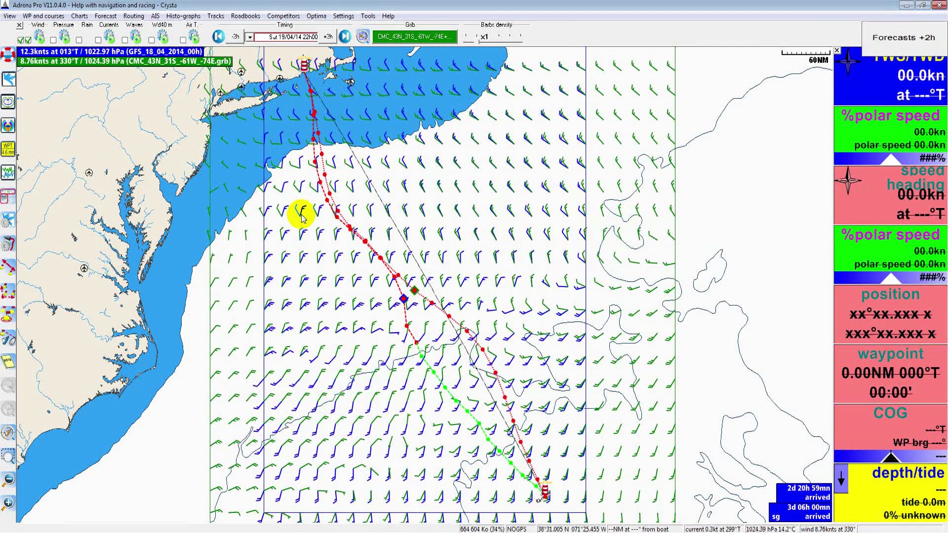
key(F8)
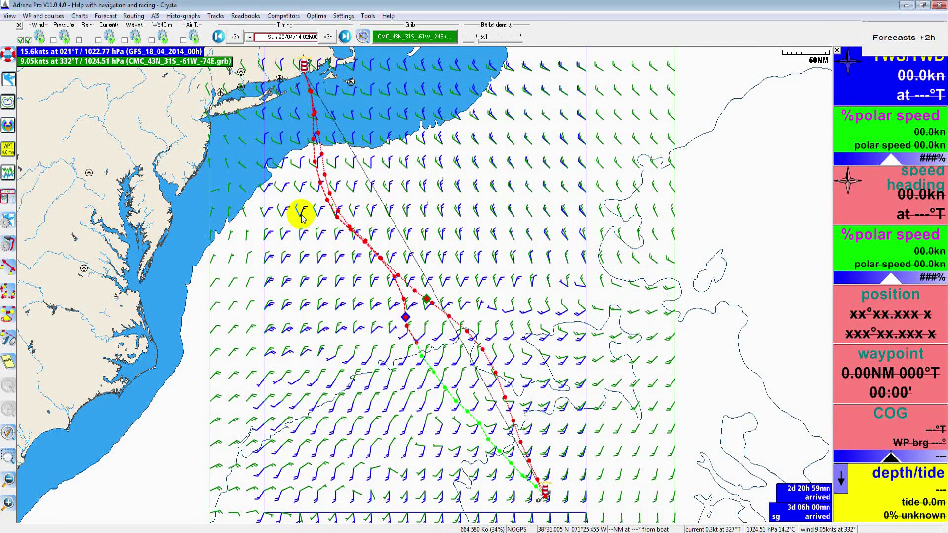
key(F8)
key(F8)
key(F8)
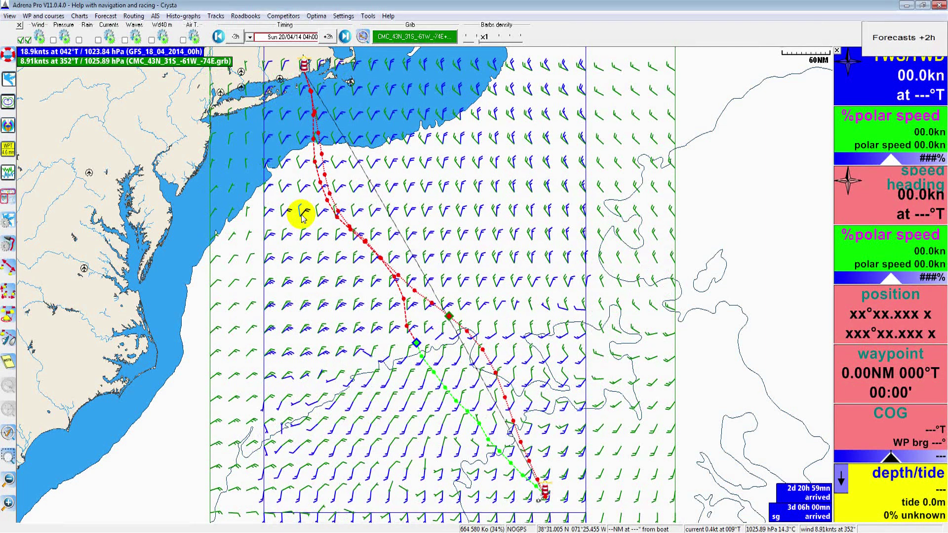
key(F8)
key(F8)
key(F8)
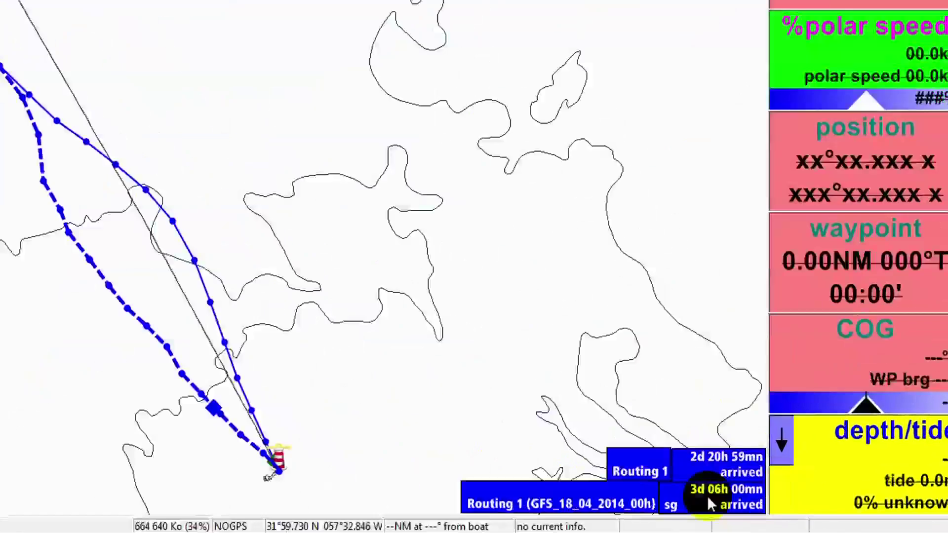
Extract the Routing 1 (GFS_18_04_2014_00h) routing from the scan and select each routing's arrival label
right_click(798, 511)
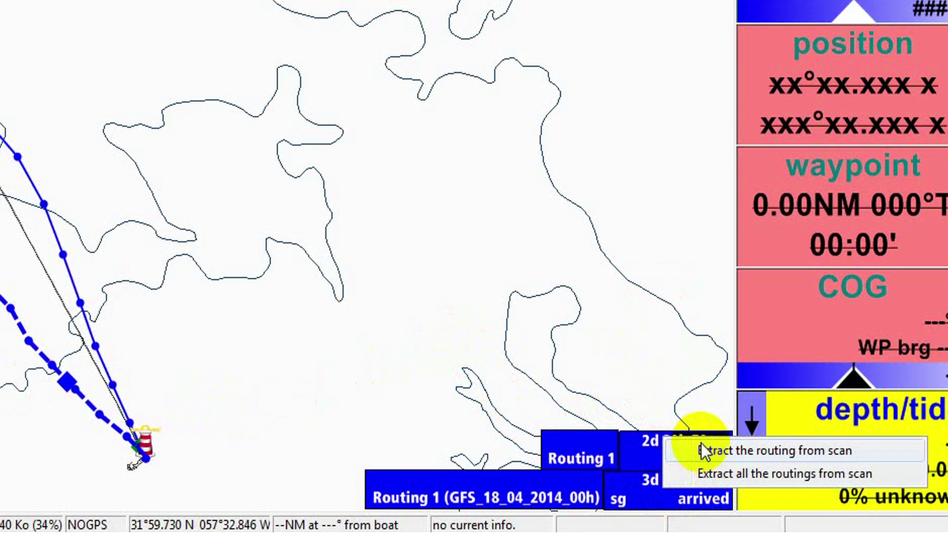
click(715, 451)
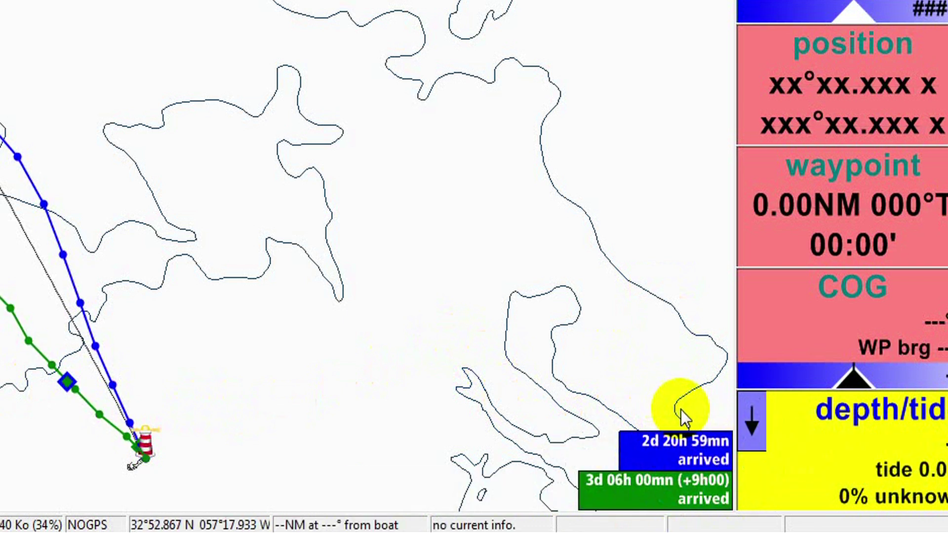
click(691, 455)
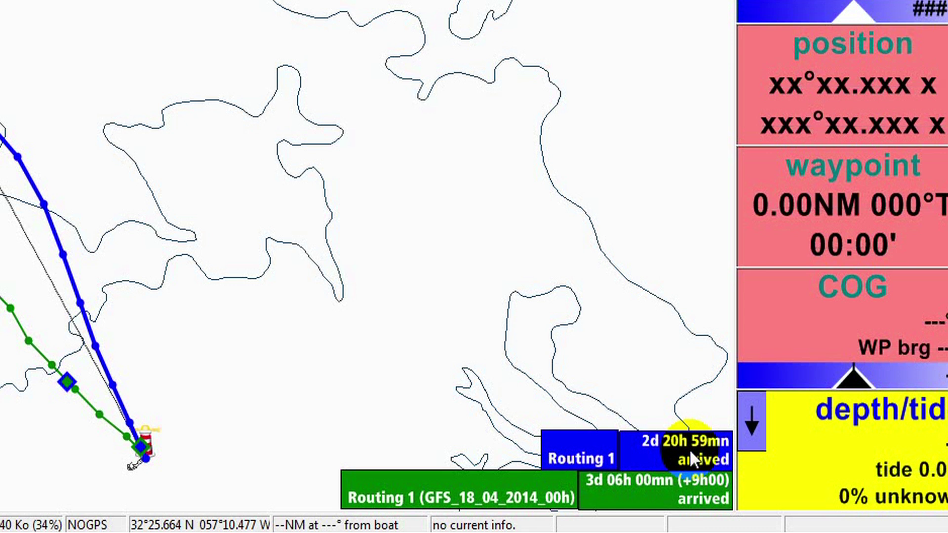
click(693, 506)
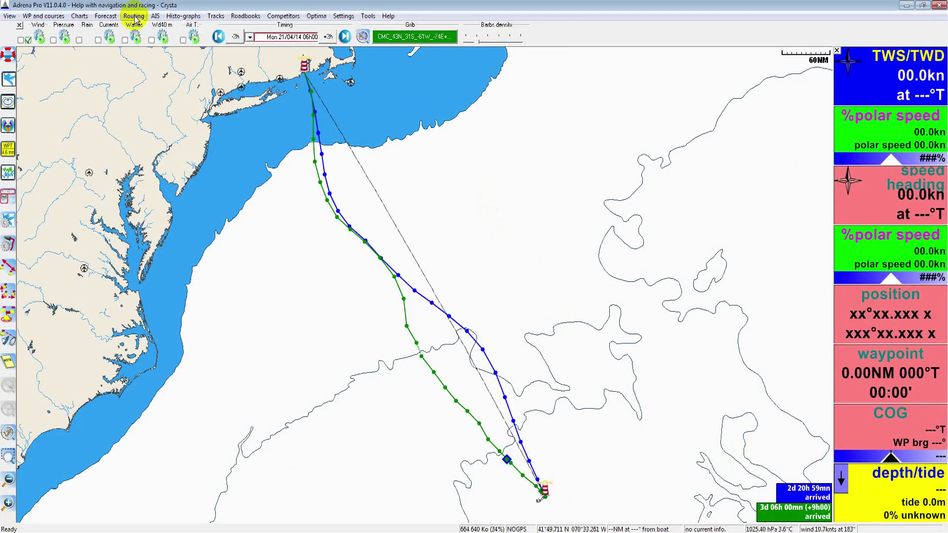
Open the routing display options, move the dialog clear of the routes and show the wind along the track
click(134, 16)
click(132, 65)
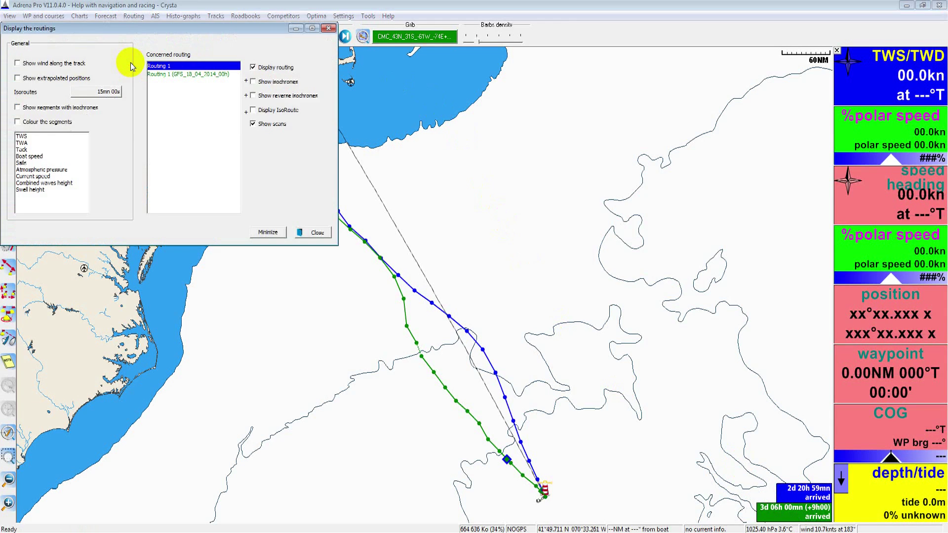
drag(123, 32, 656, 39)
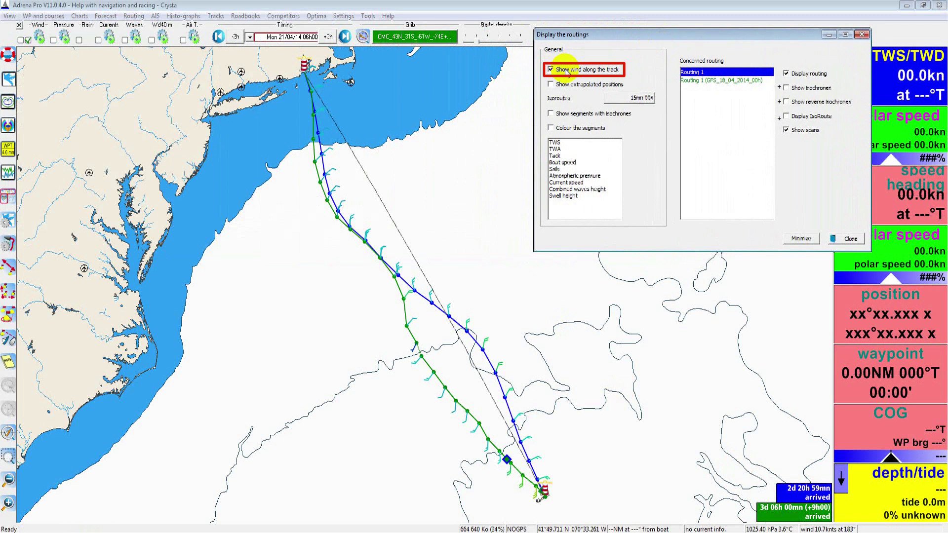
Colour the routing segments by current speed, and switch the colouring to tack
drag(615, 37, 640, 34)
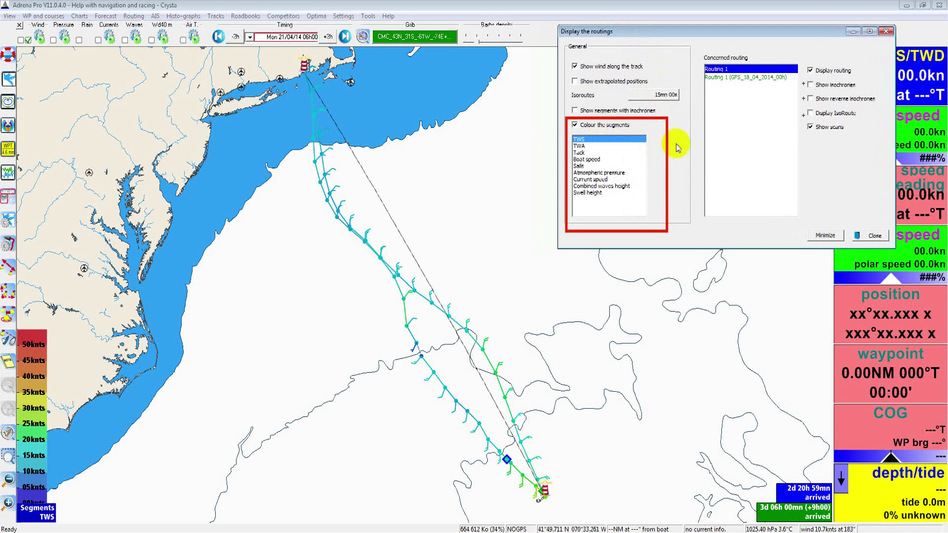
click(598, 179)
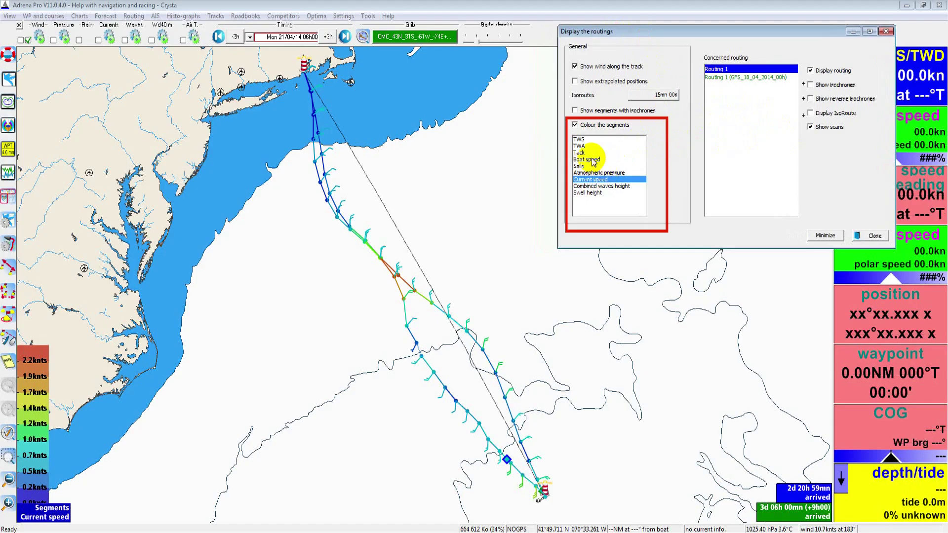
click(584, 153)
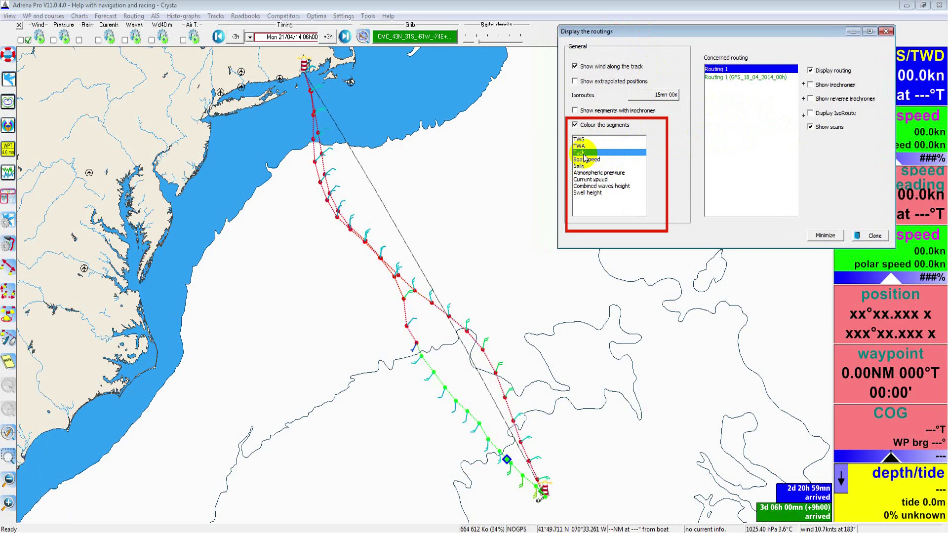